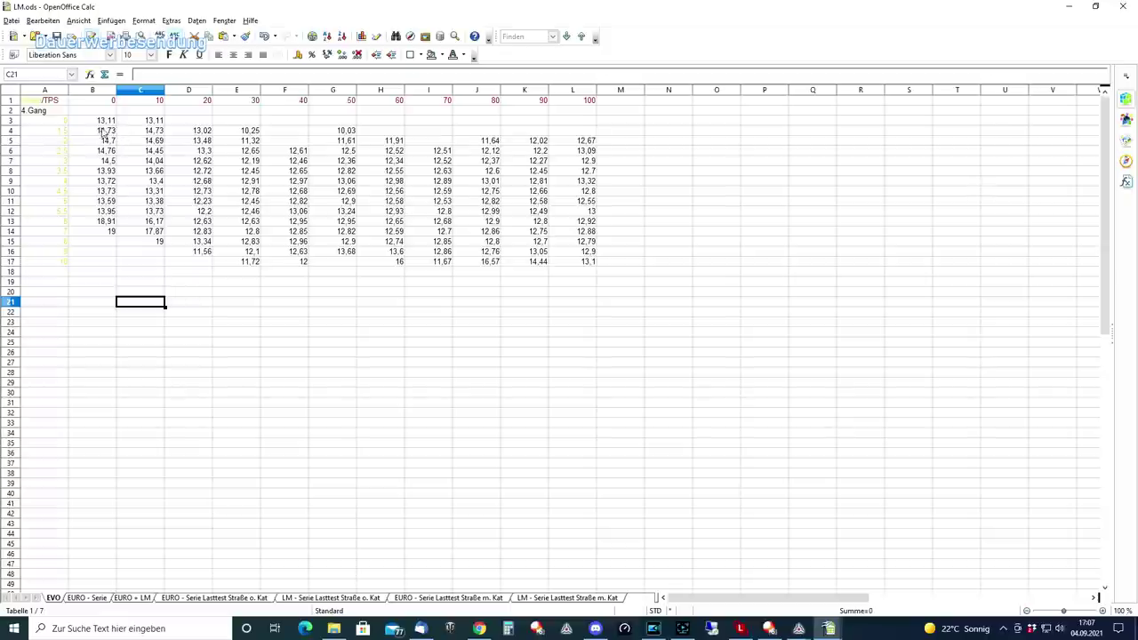
- Examine the EVO sheet's mixture values in B3:L17, spot-checking mid-throttle cells and the full-throttle range L5:L17
drag(95, 122, 576, 268)
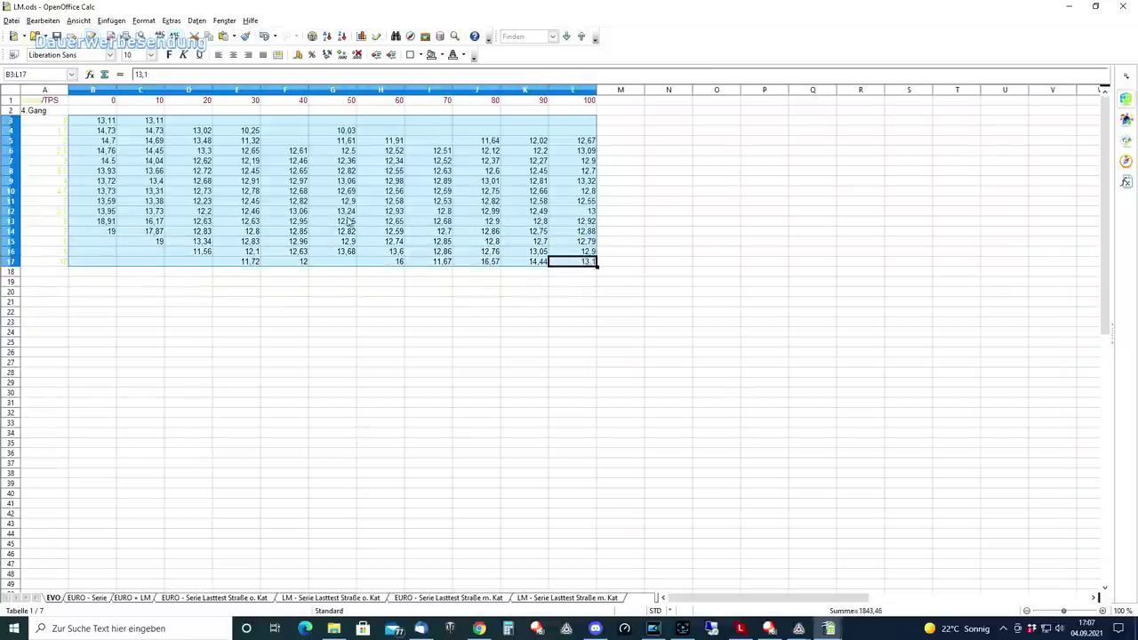
click(287, 283)
click(254, 203)
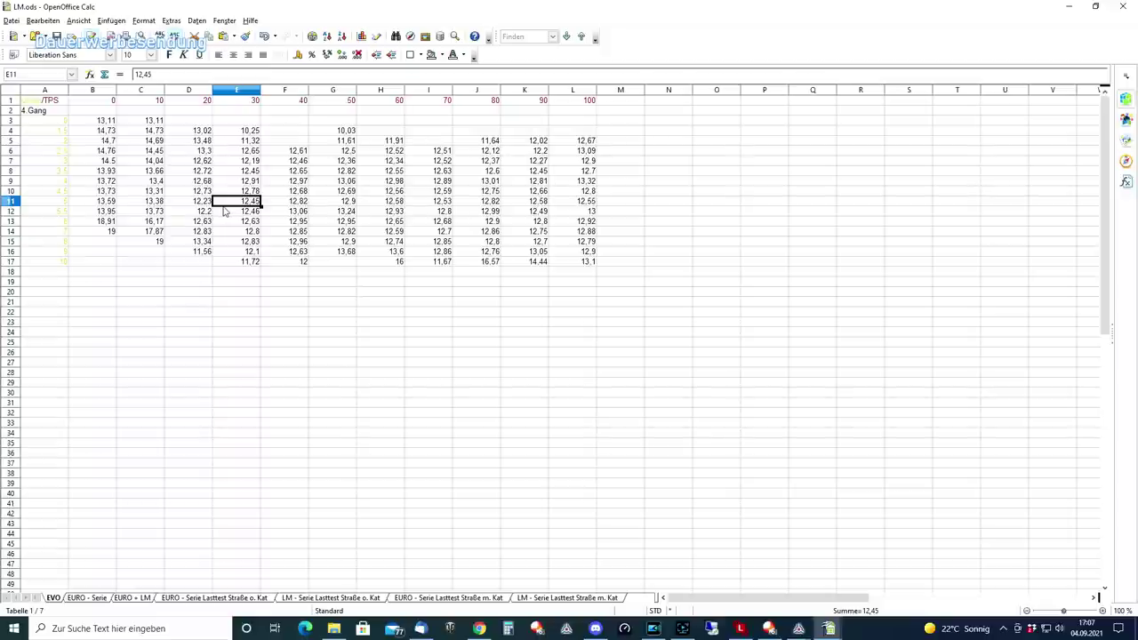
click(395, 202)
key(Up)
key(Up)
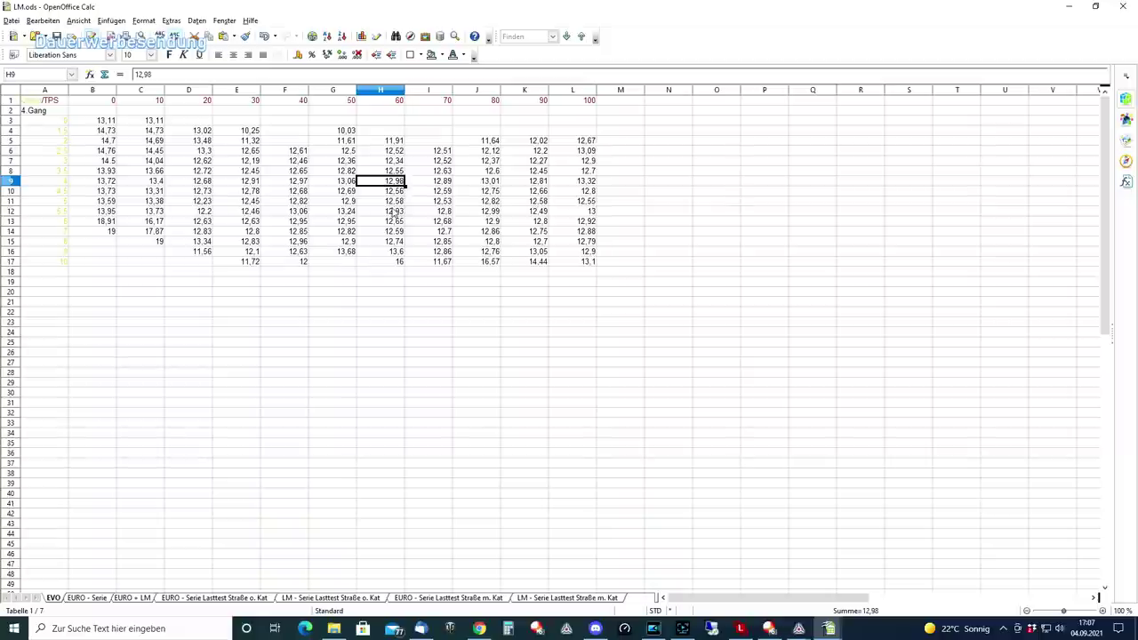
click(395, 212)
click(445, 214)
key(Up)
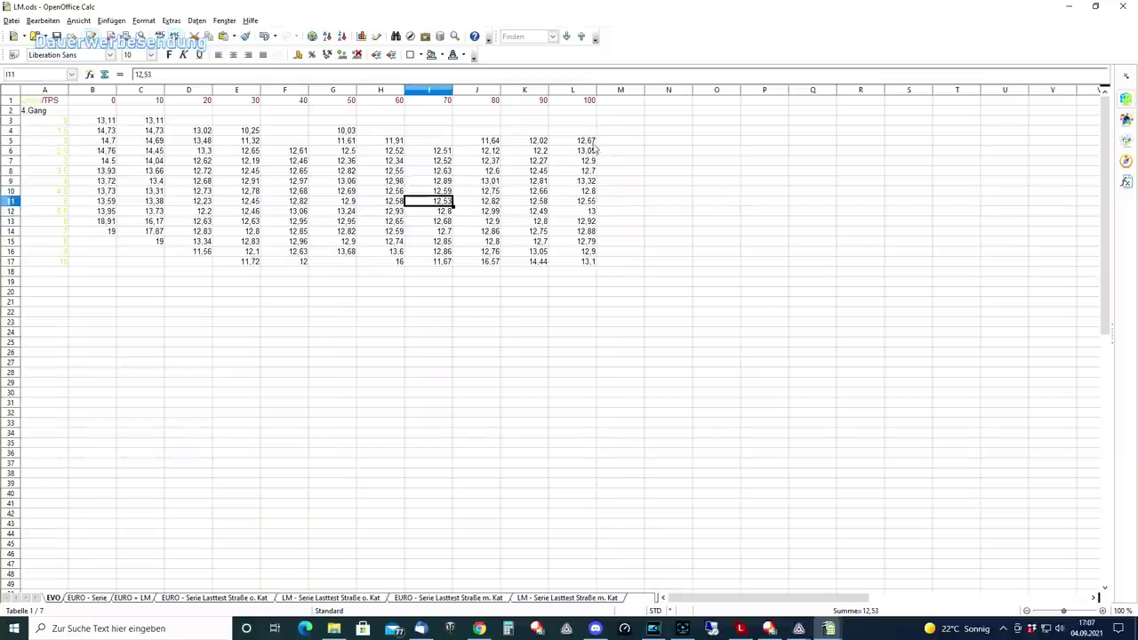
drag(585, 141, 593, 266)
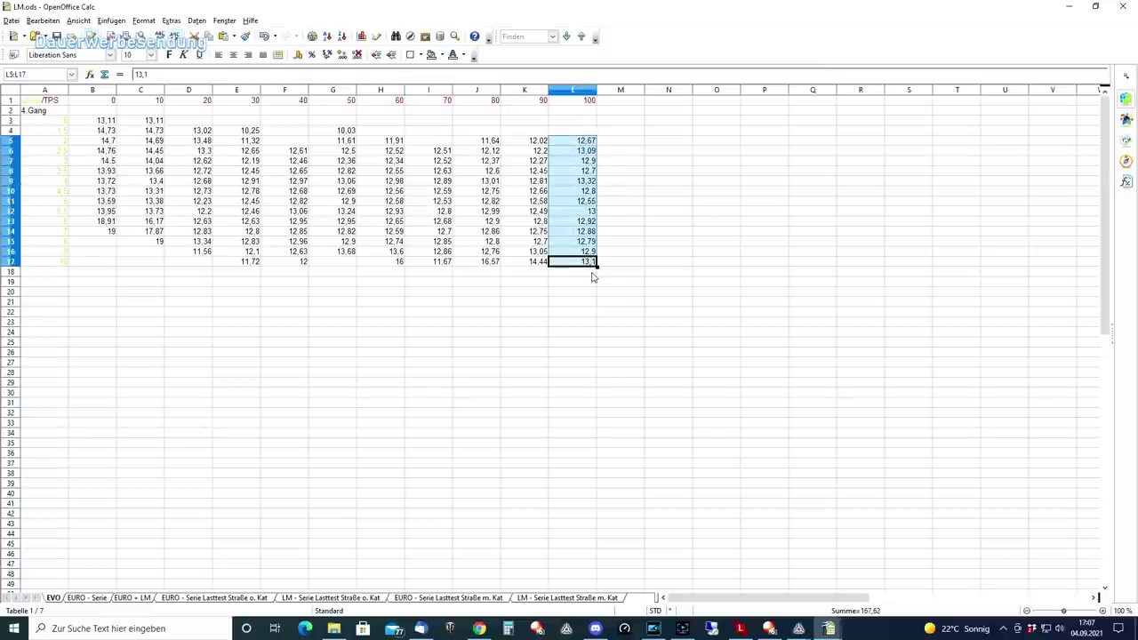
click(466, 275)
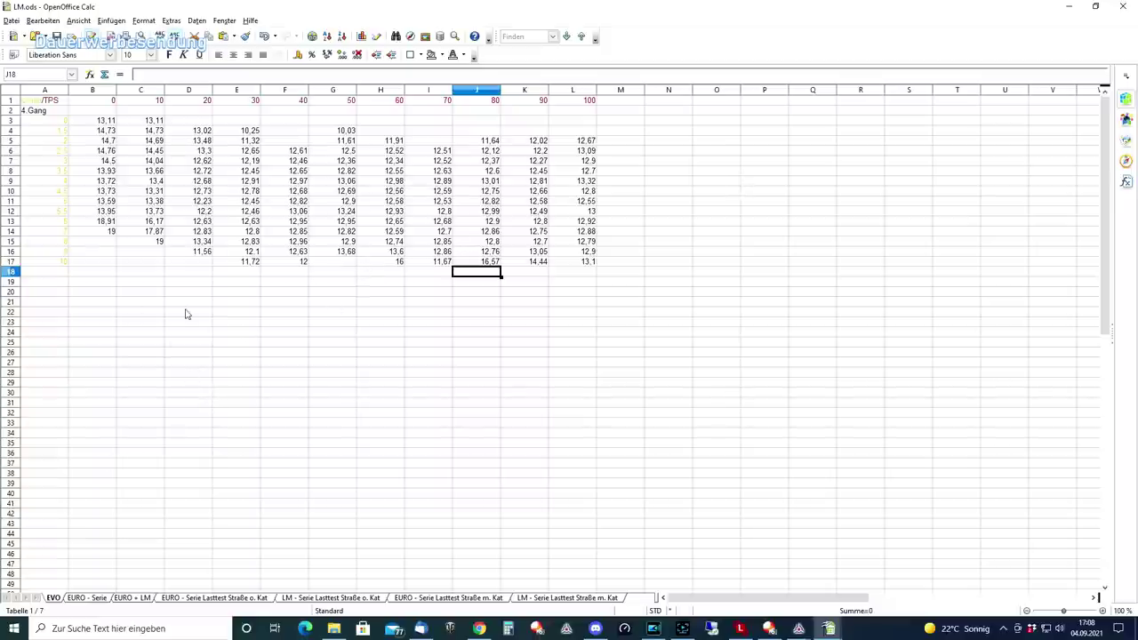
- Examine the EURO - Serie sheet's mixture values in row 11 at 30 to 60 TPS, and return to the EVO sheet
click(89, 599)
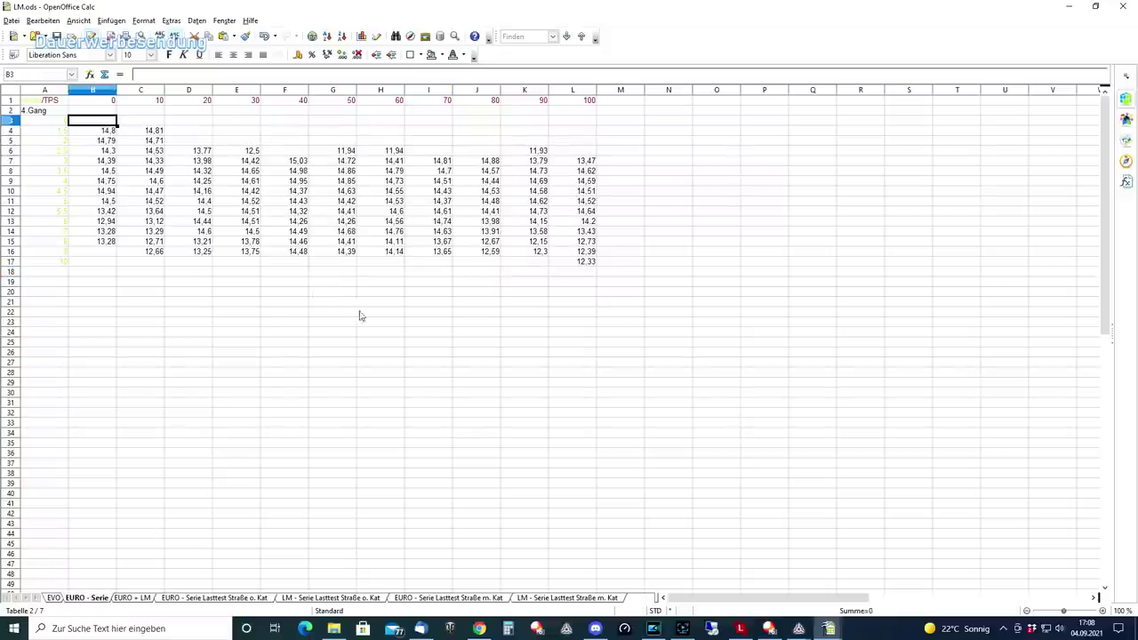
click(256, 204)
click(308, 206)
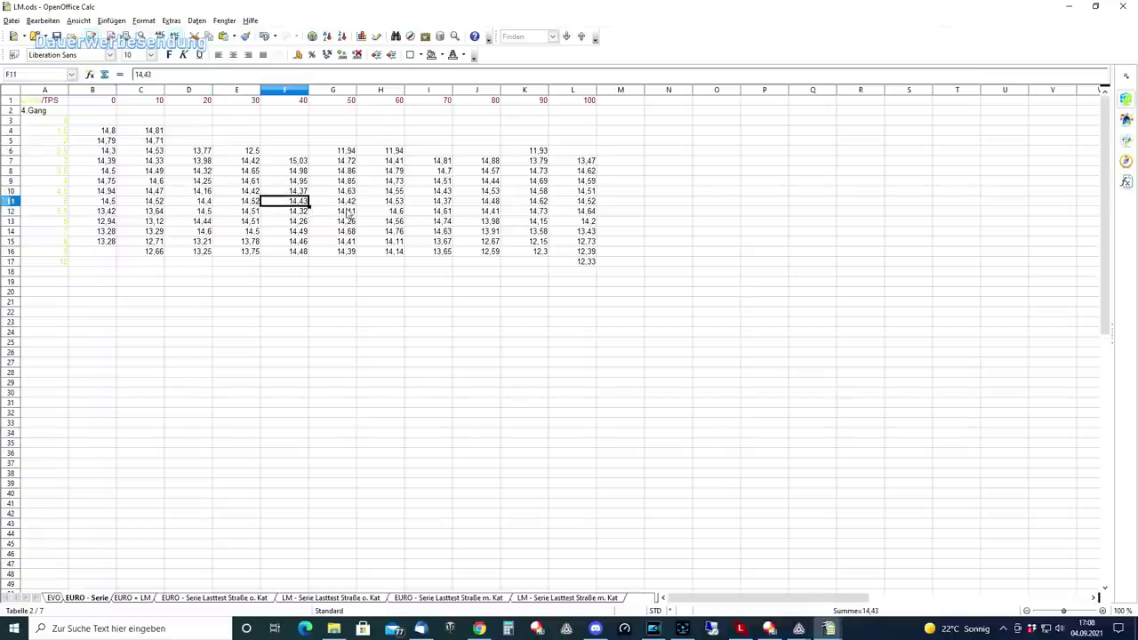
click(349, 206)
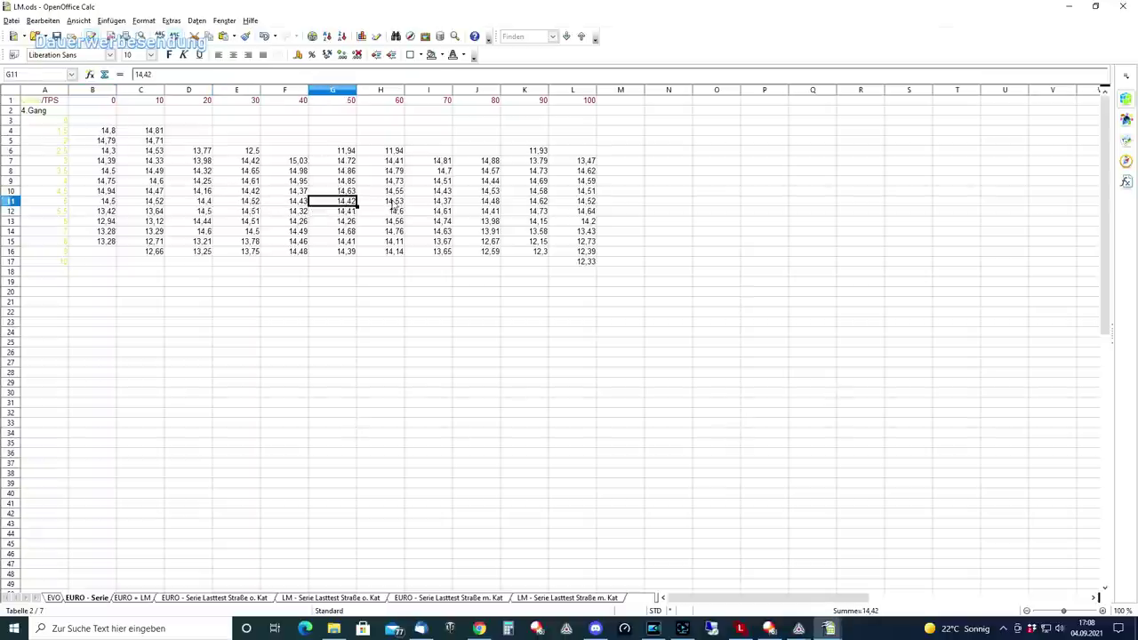
click(396, 204)
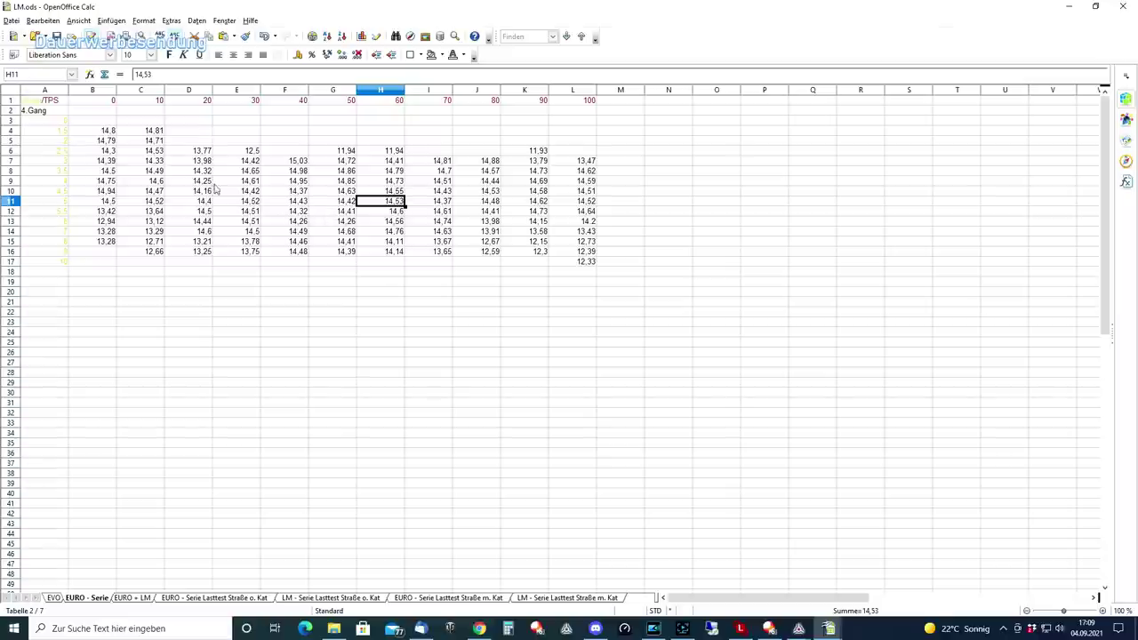
click(51, 599)
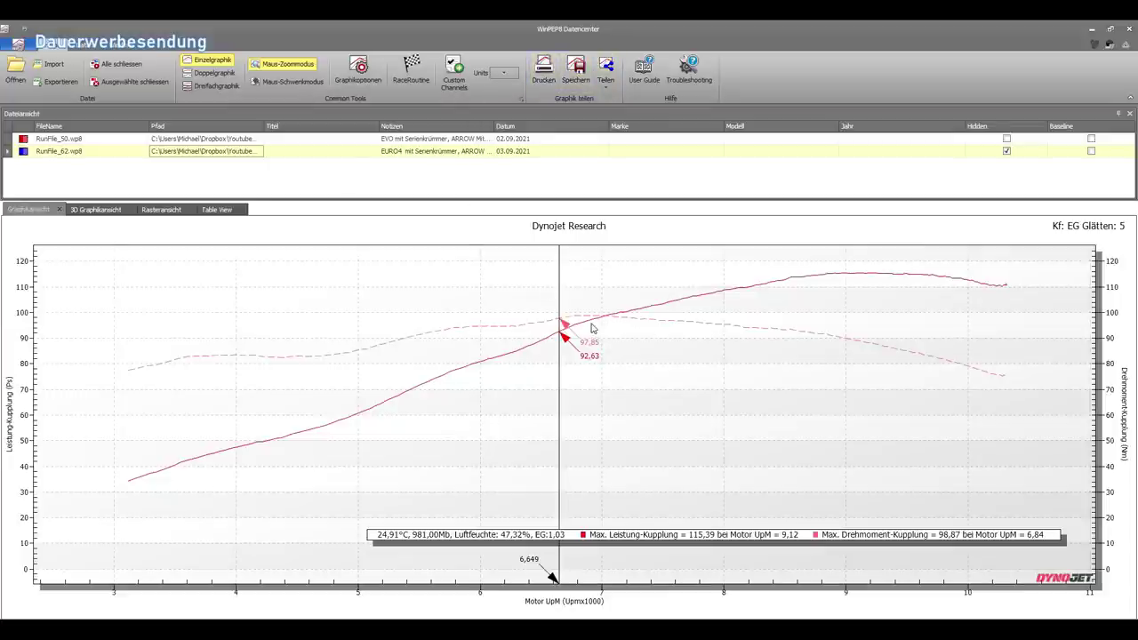
- In WinPEP8, unhide the RunFile_62.wp8 run and compare both runs' power and torque at about 7,750 rpm
right_click(421, 151)
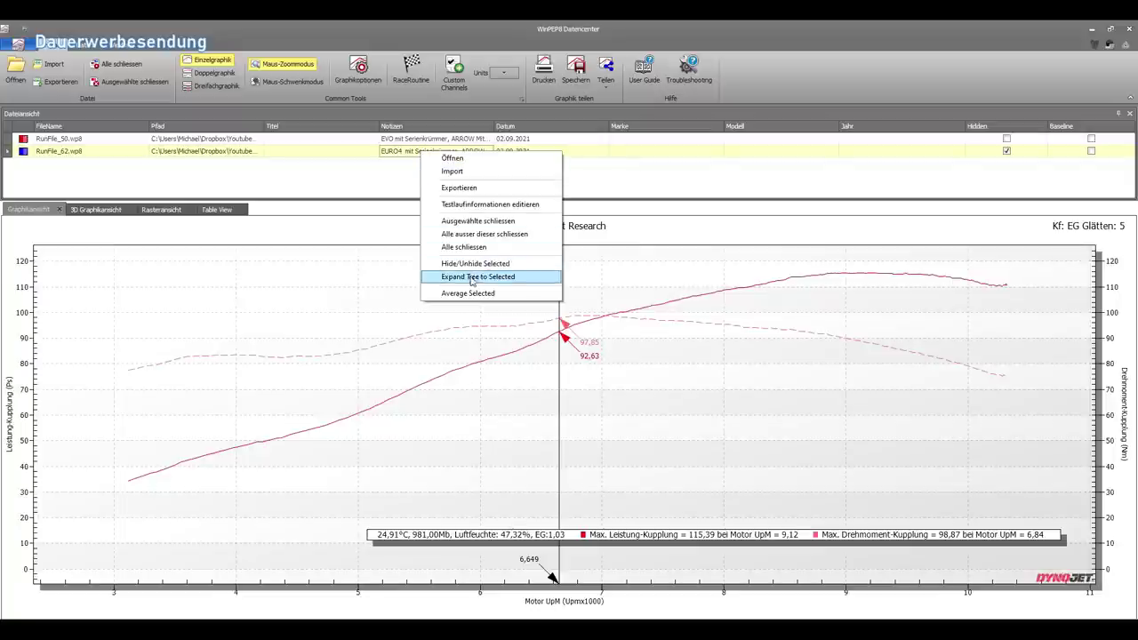
click(476, 265)
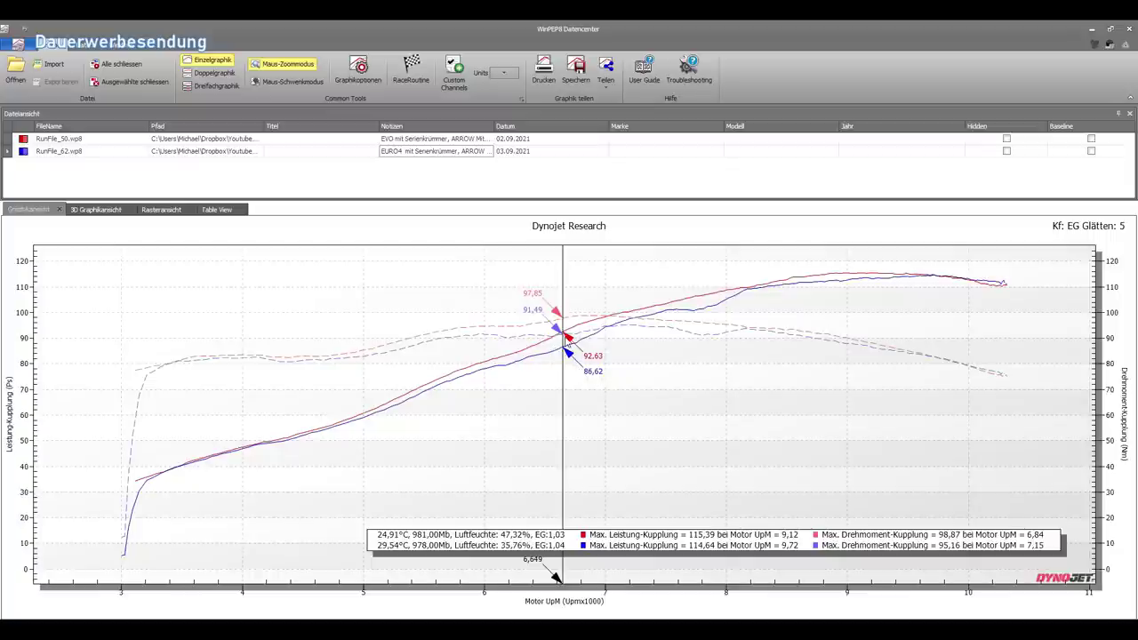
click(697, 313)
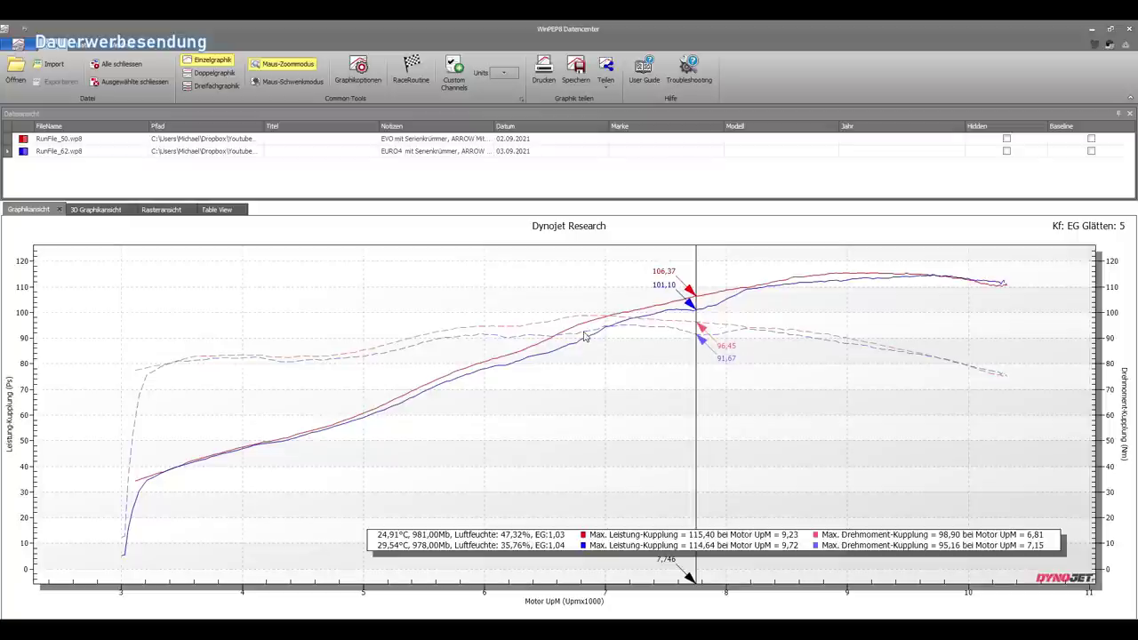
- Show the double graph and compare both runs' air-fuel ratios at about 4,900, 5,900, 7,100, 8,000 and 10,200 rpm
click(215, 73)
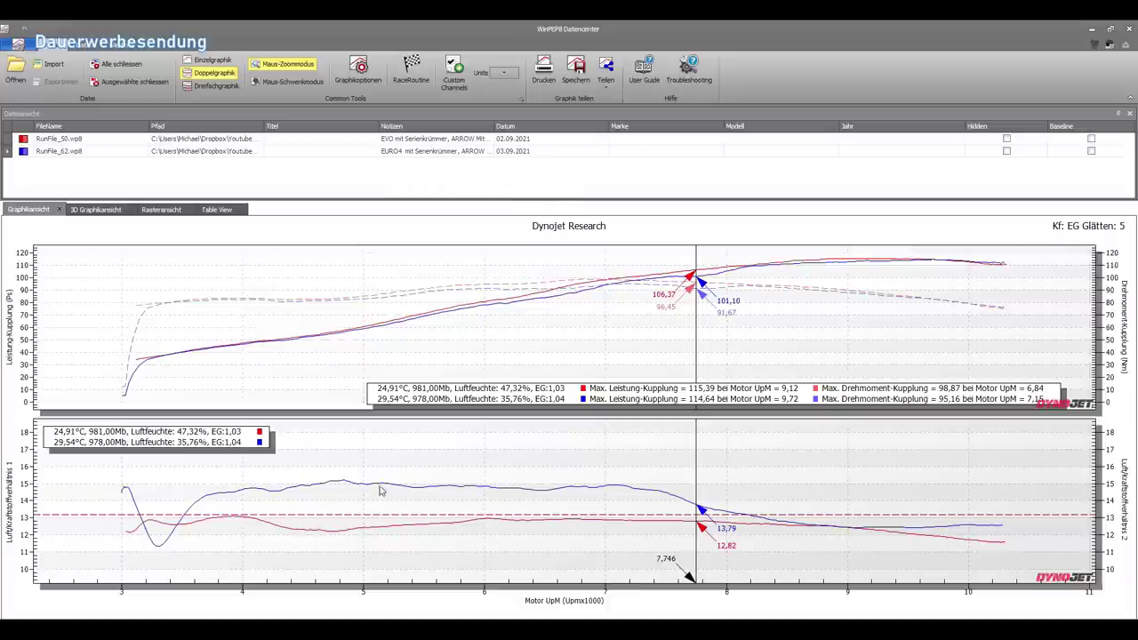
click(349, 484)
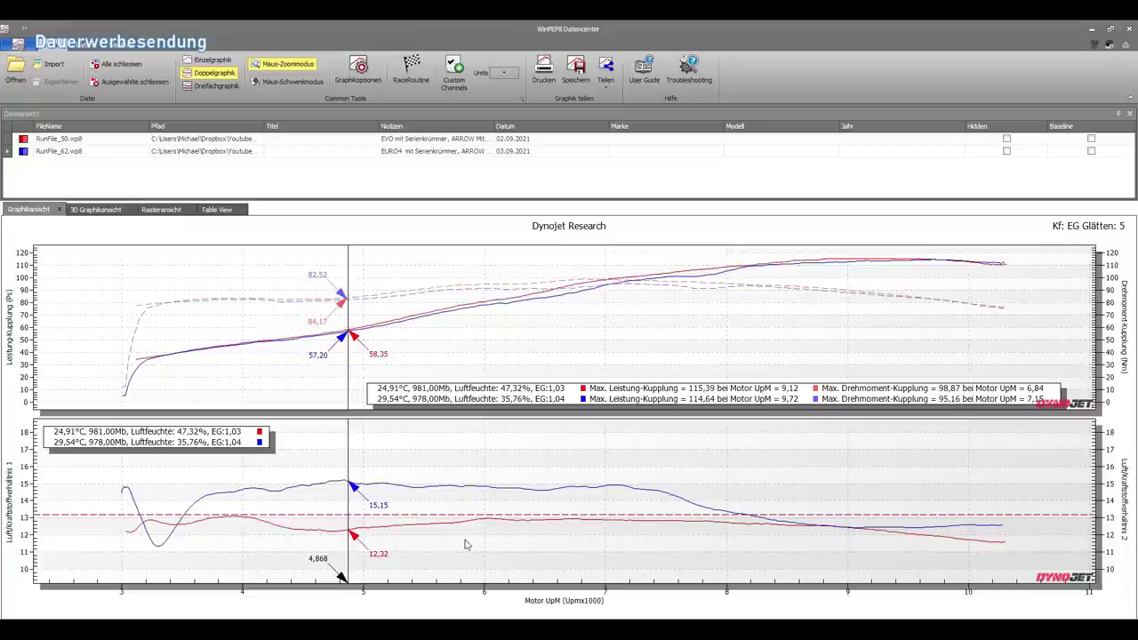
click(473, 488)
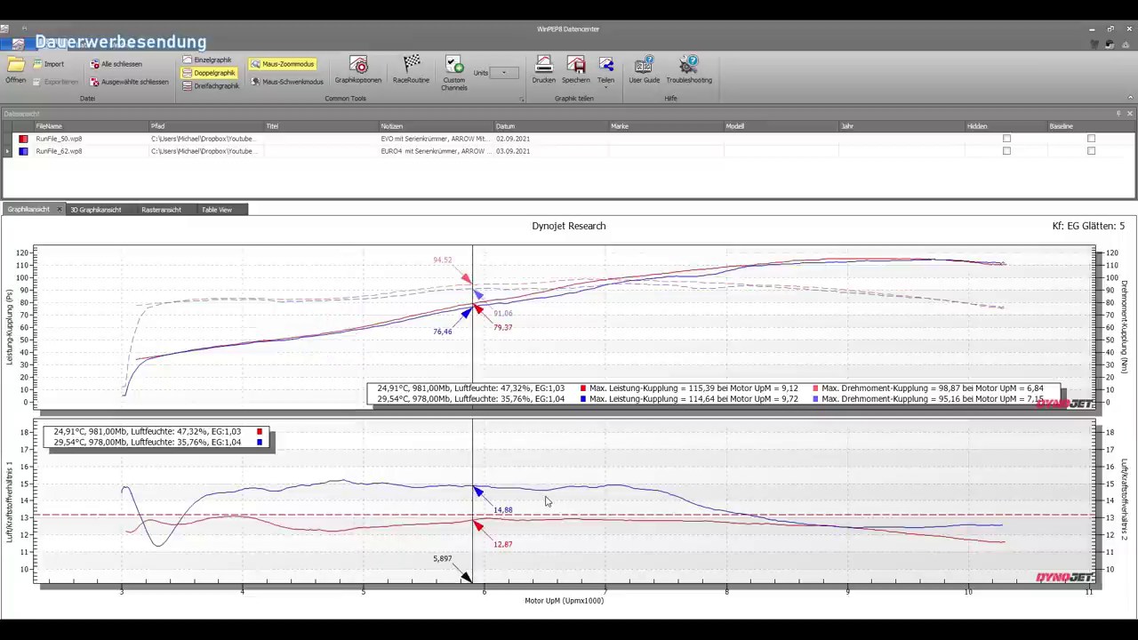
click(620, 490)
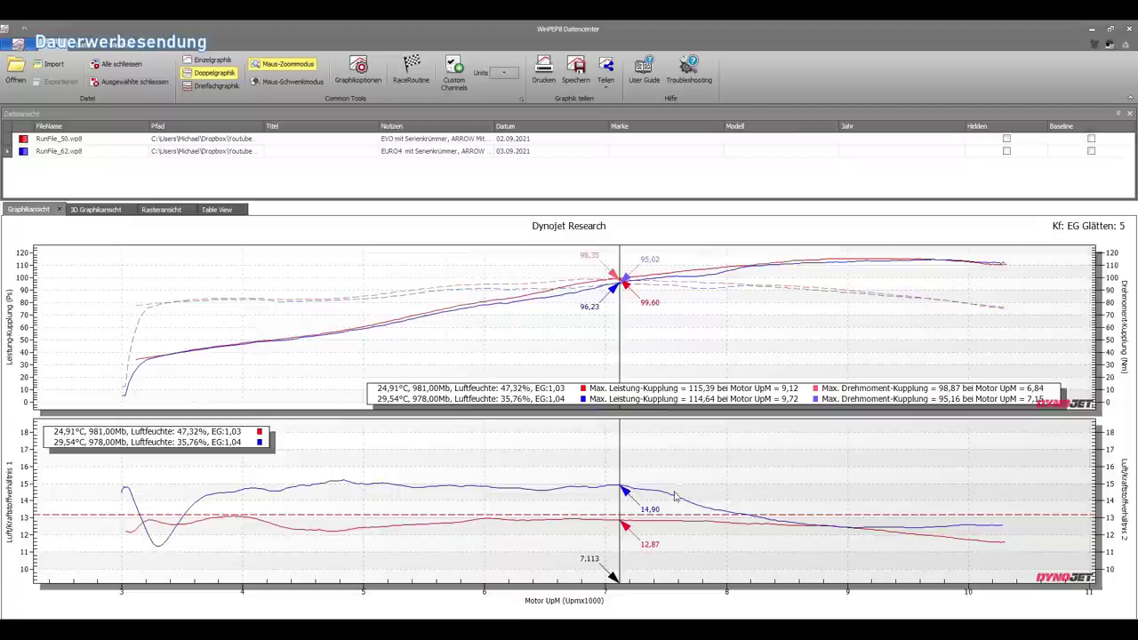
click(727, 518)
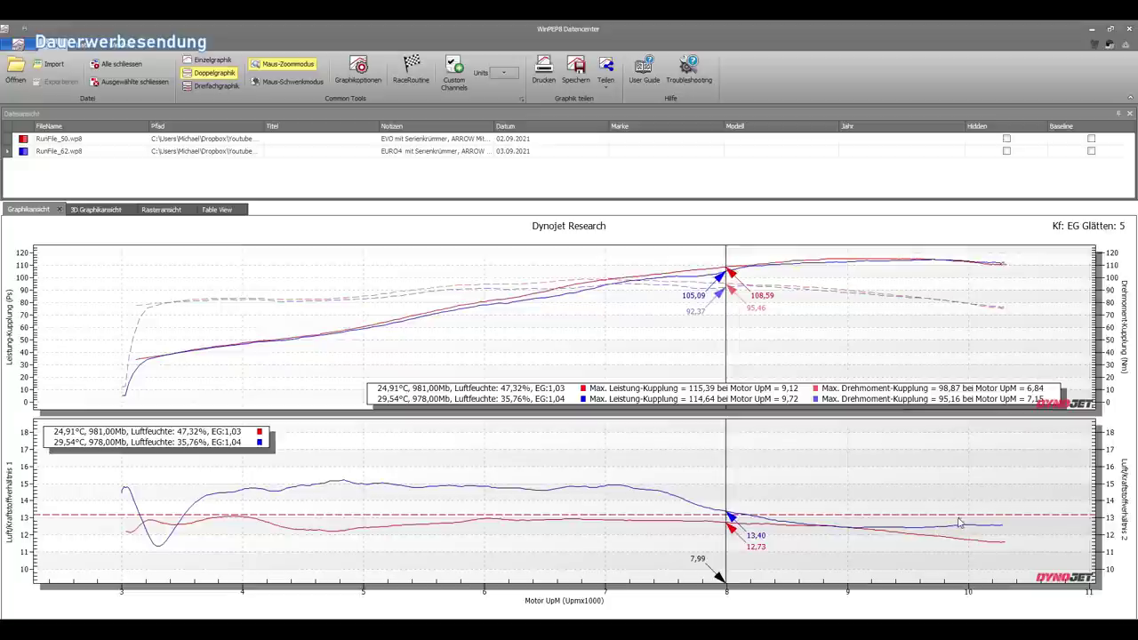
click(994, 529)
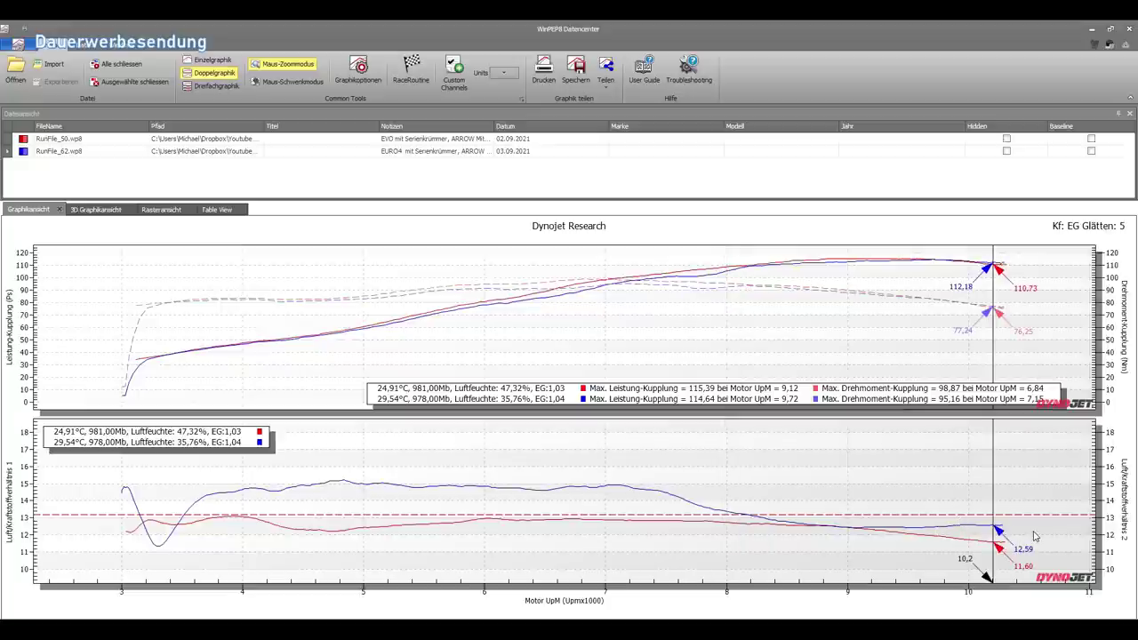
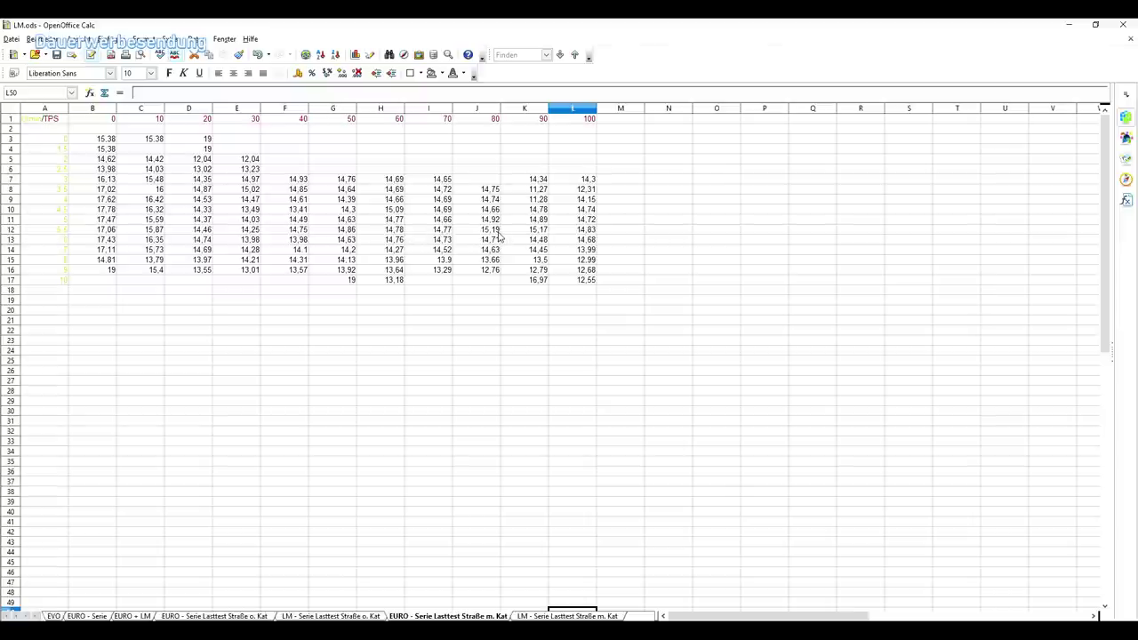
- In OpenOffice Calc, examine the EURO - Serie Lasttest Straße m. Kat values, including J12, C10:C14, D11, F13 and L14:L17
click(498, 233)
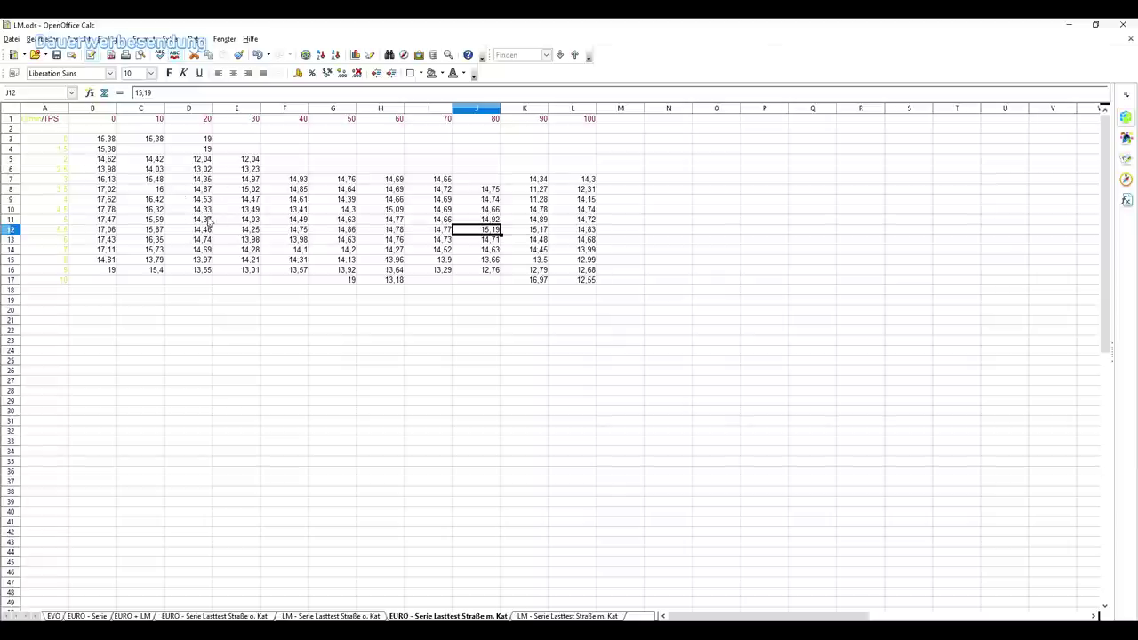
drag(158, 213, 161, 253)
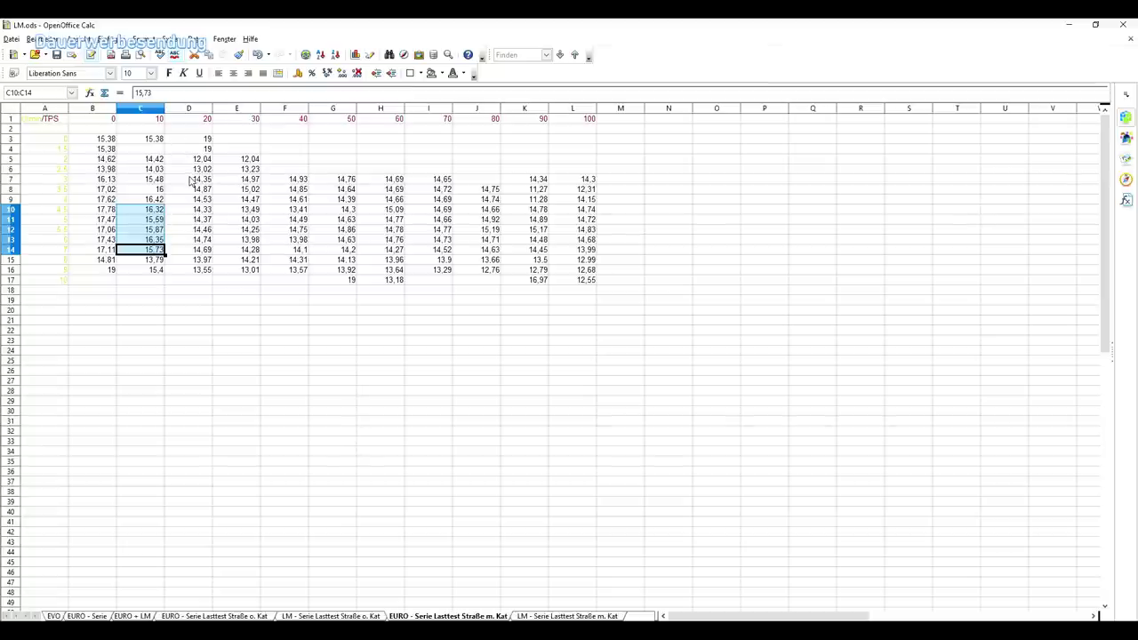
click(182, 221)
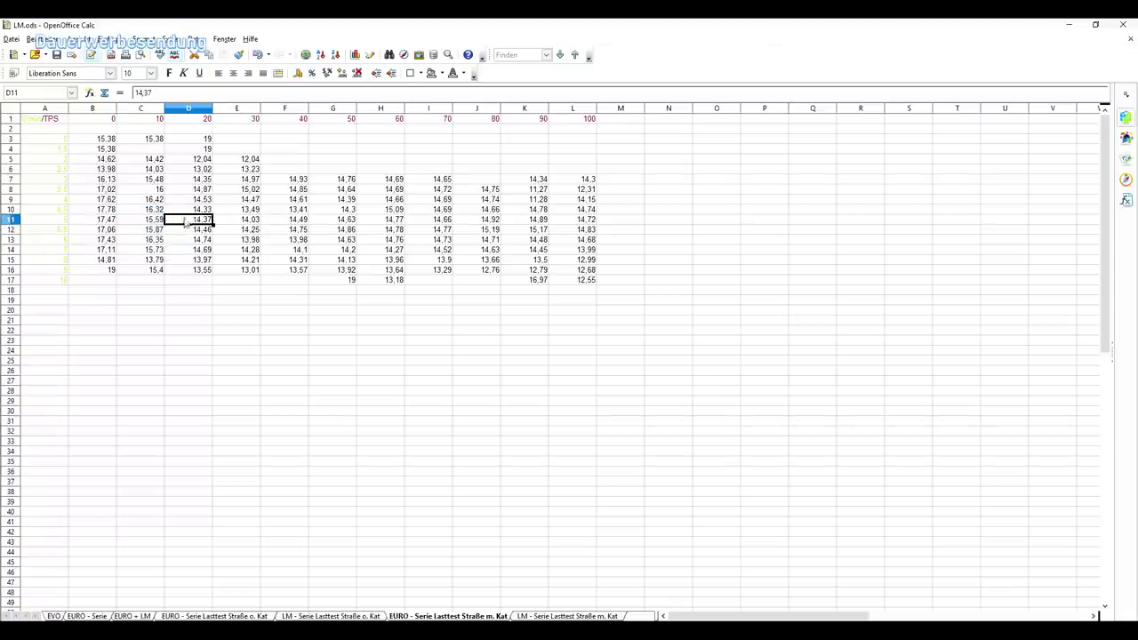
click(297, 223)
click(295, 242)
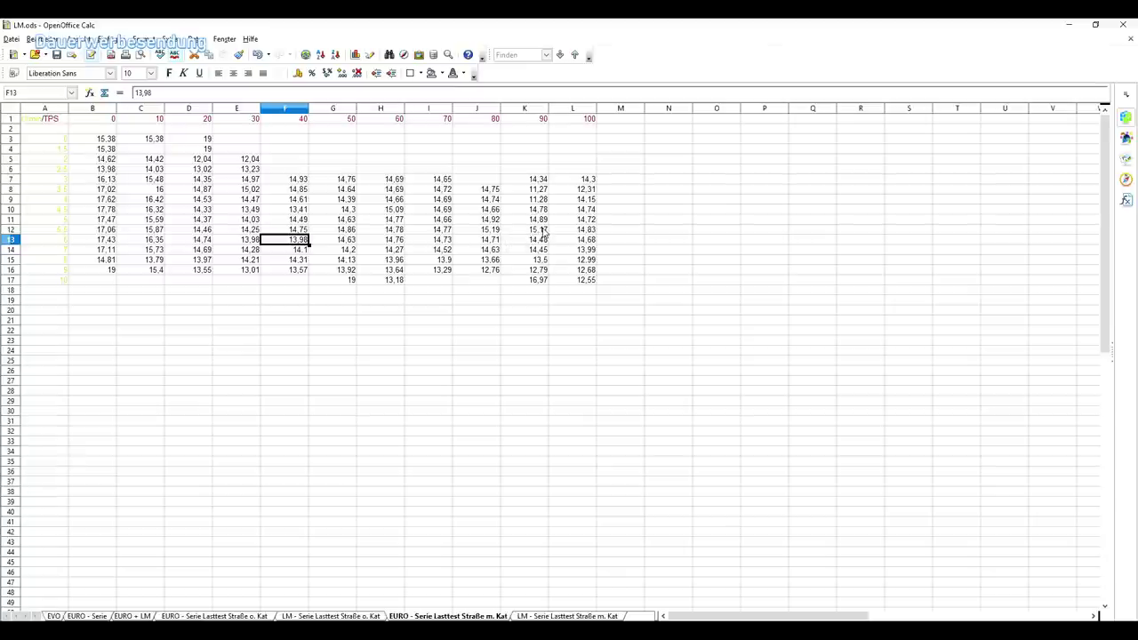
drag(591, 180, 583, 282)
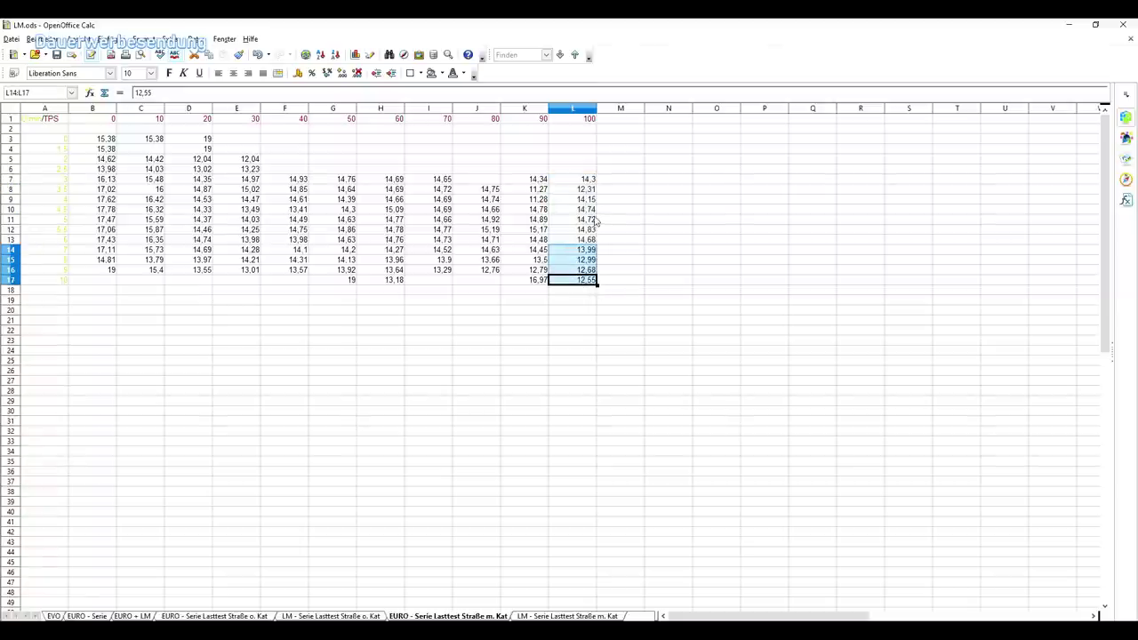
click(582, 293)
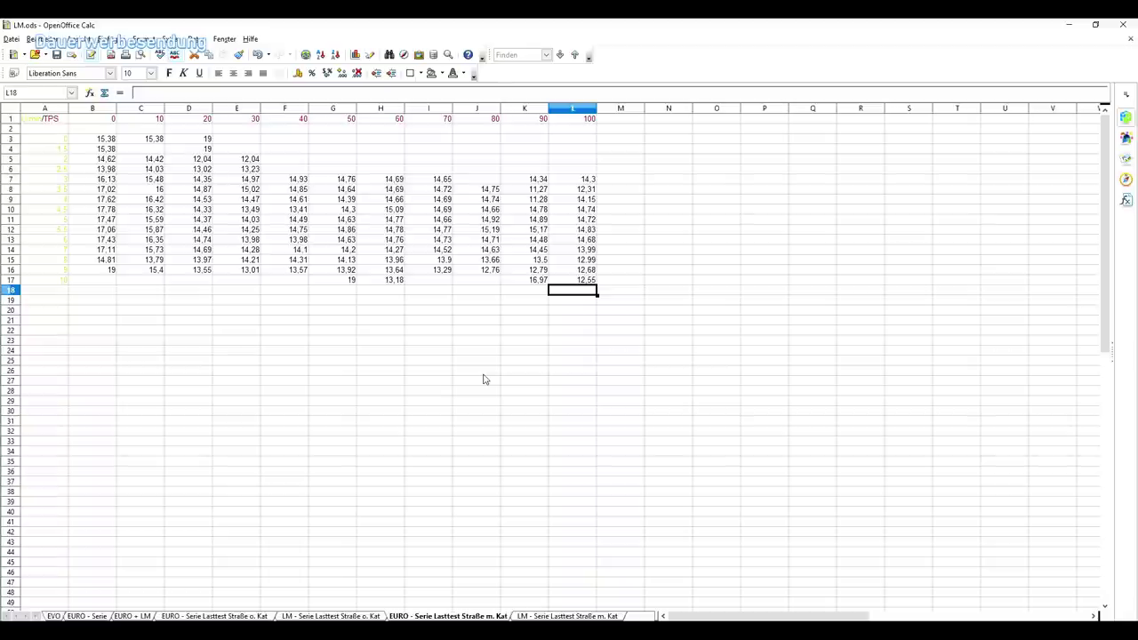
- Examine the LM - Serie Lasttest Straße m. Kat sheet's values at 10 TPS in C8:C14 and full throttle in L7:L16
click(569, 616)
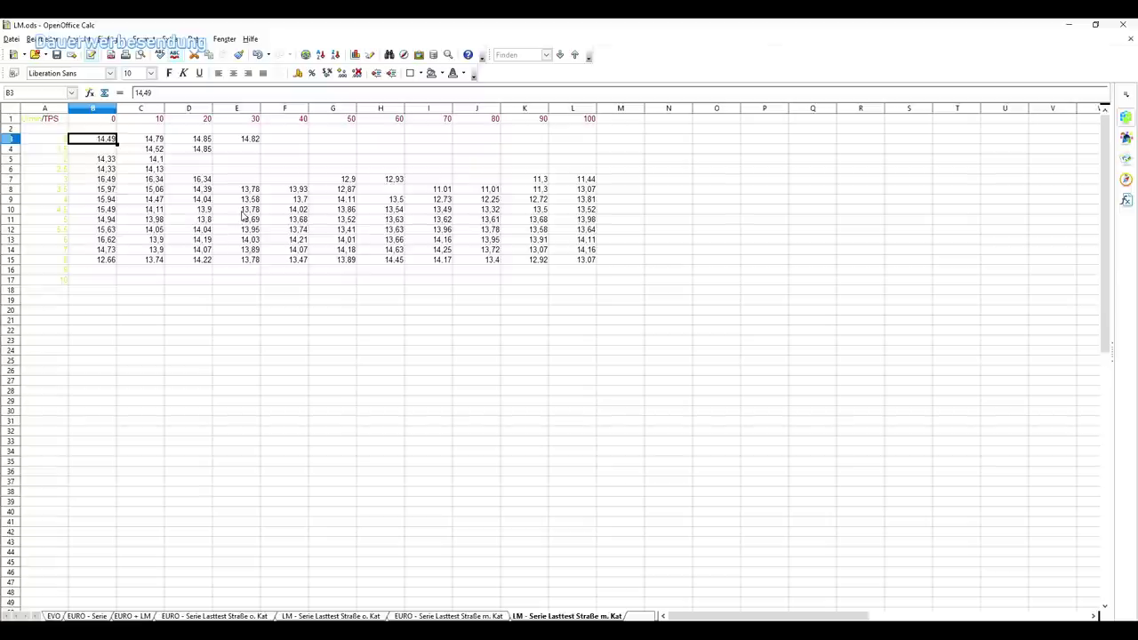
drag(153, 188, 157, 250)
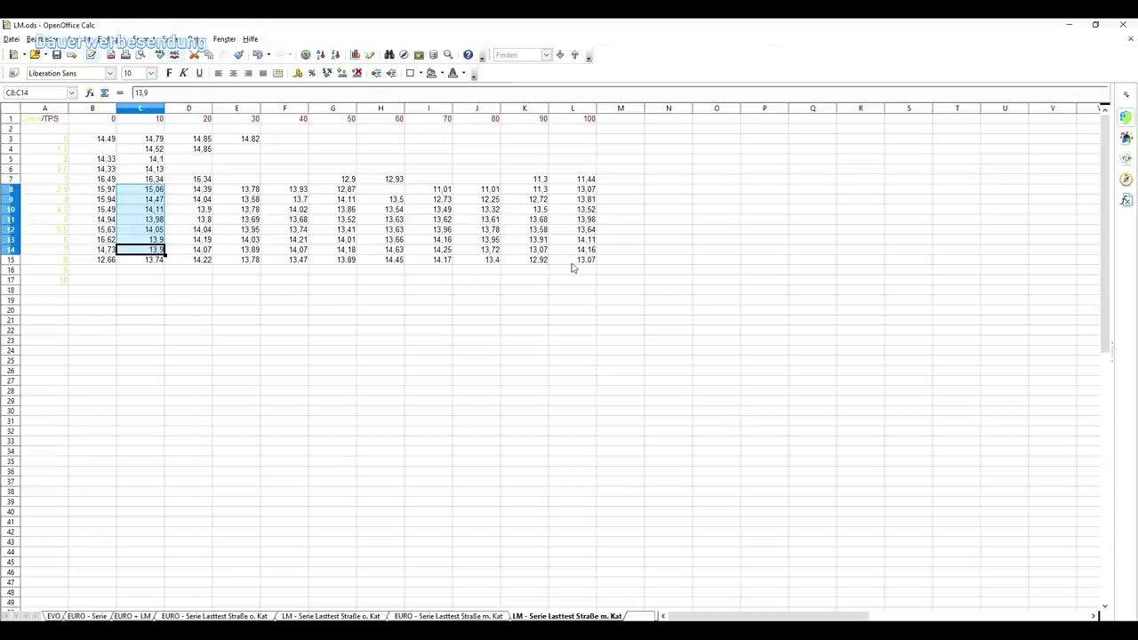
drag(590, 180, 589, 277)
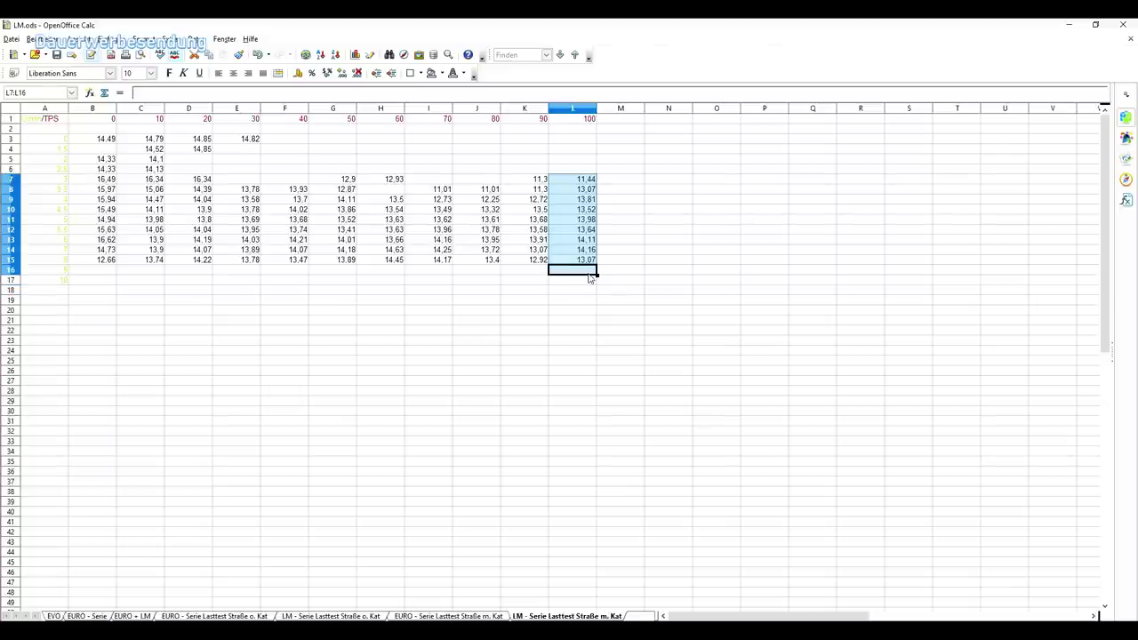
click(540, 264)
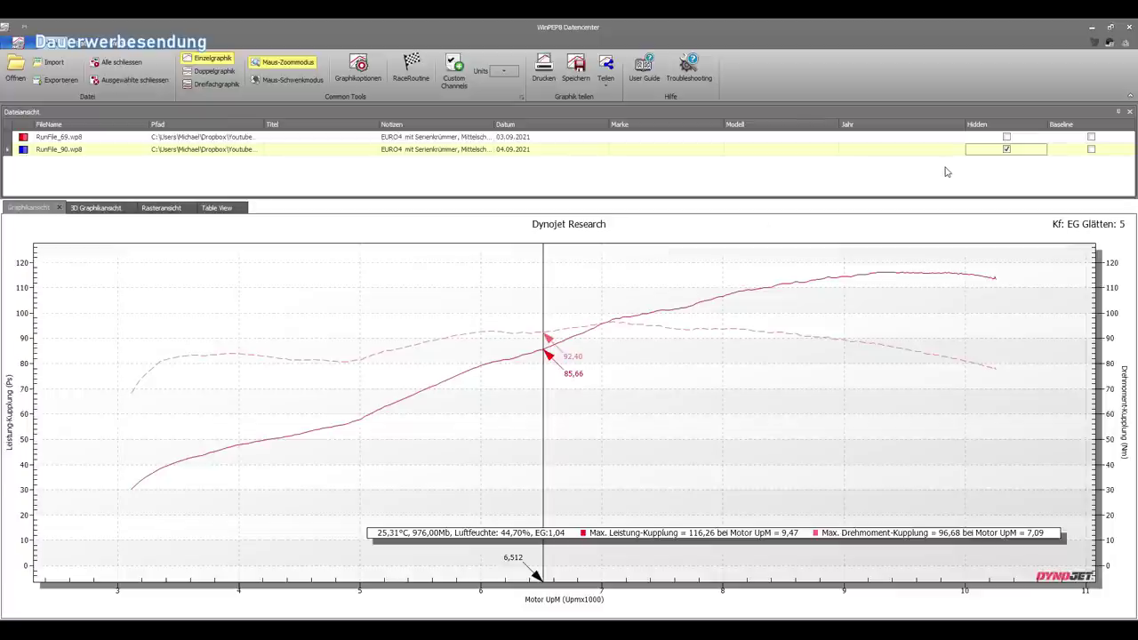
- In WinPEP8, unhide the RunFile_90.wp8 run and compare both runs' power and torque at about 4,400 and 6,950 rpm
click(1007, 149)
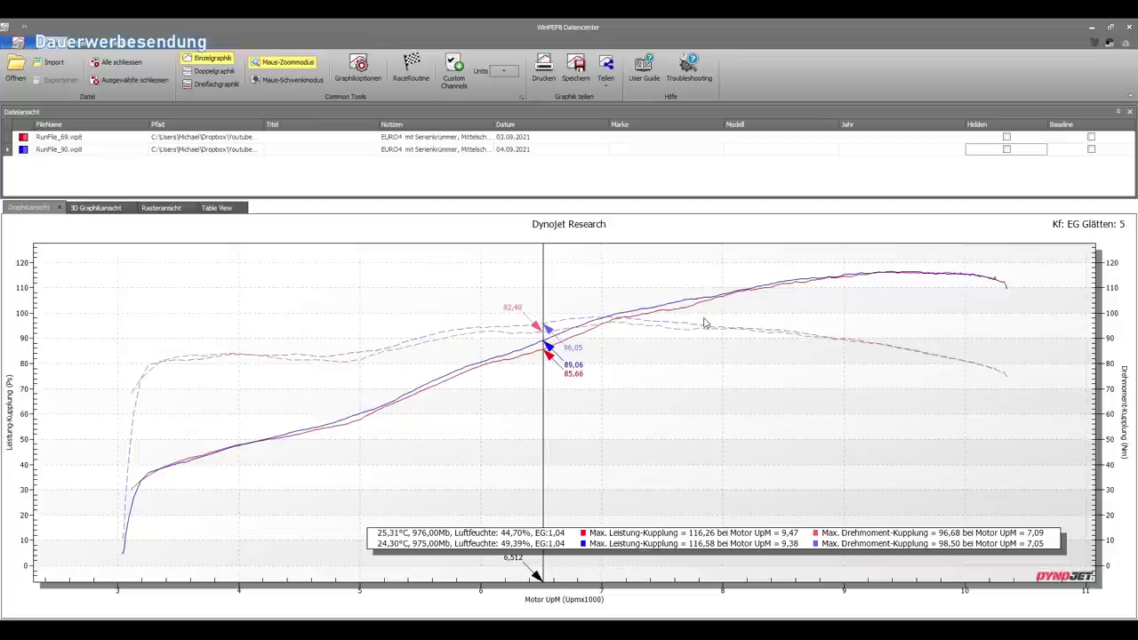
click(288, 436)
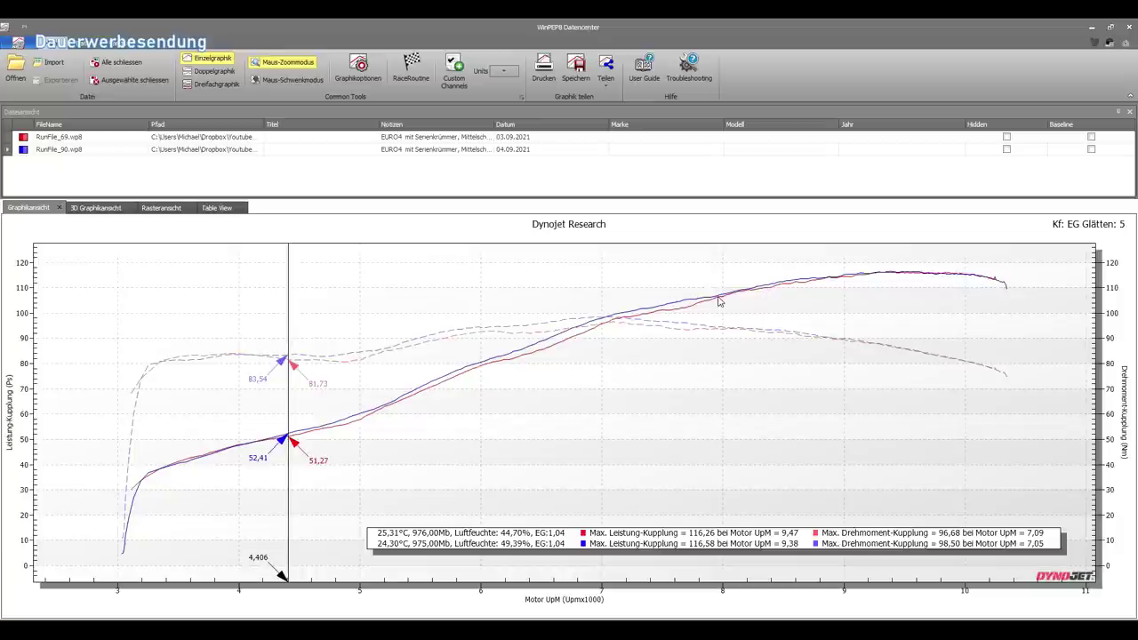
click(598, 356)
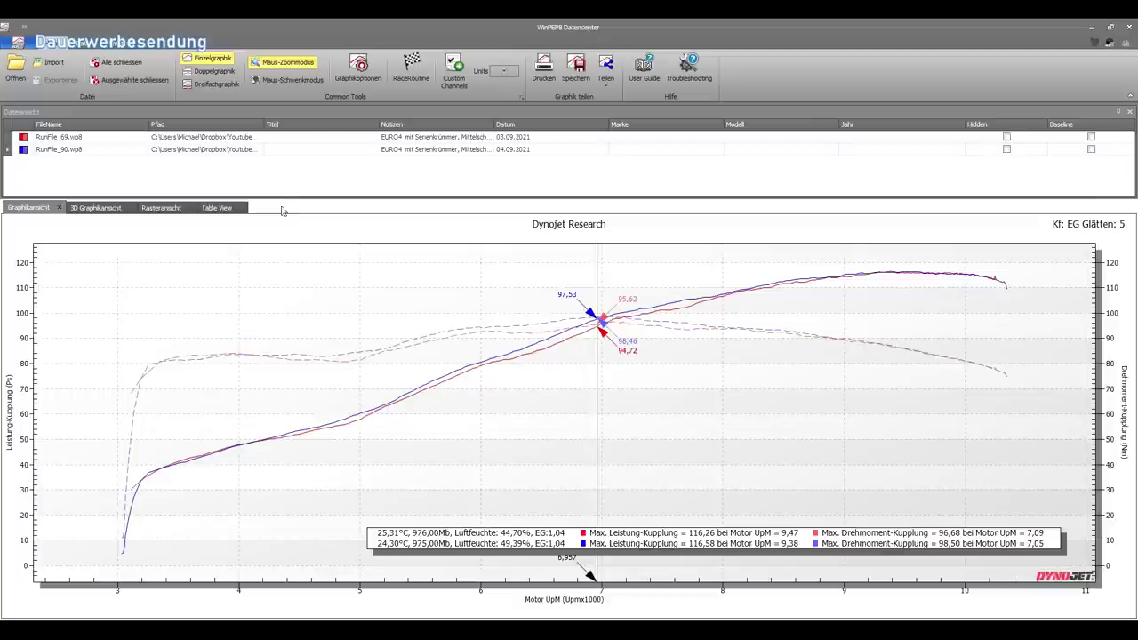
- Show the double graph and compare the air-fuel ratios of RunFile_69 and RunFile_90 at about 6,900 and 5,900 rpm
click(213, 73)
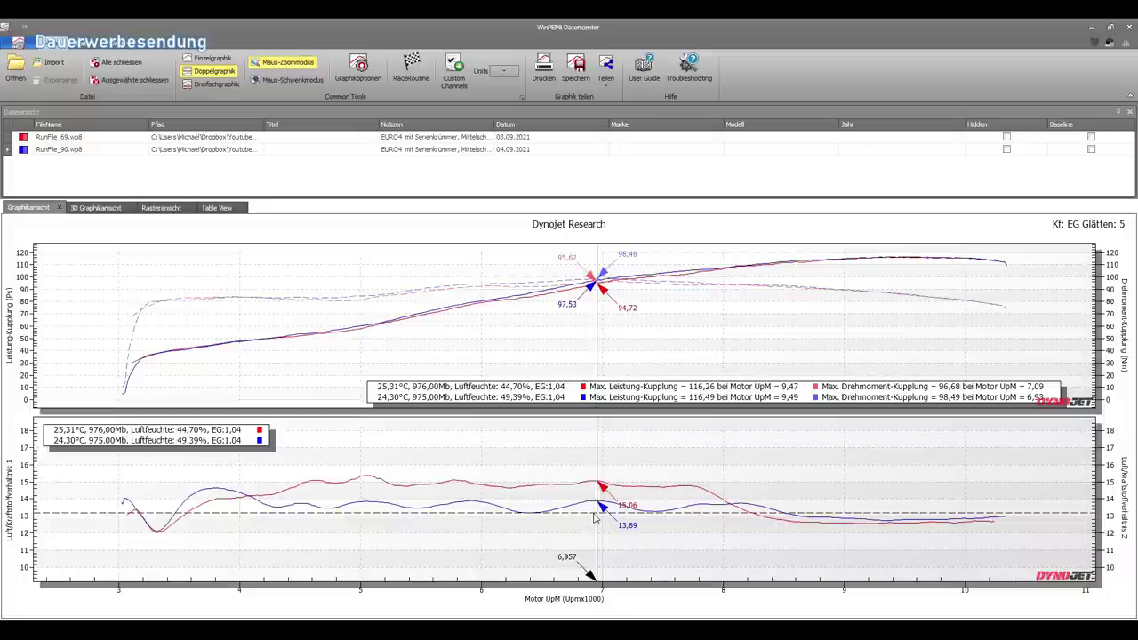
click(593, 516)
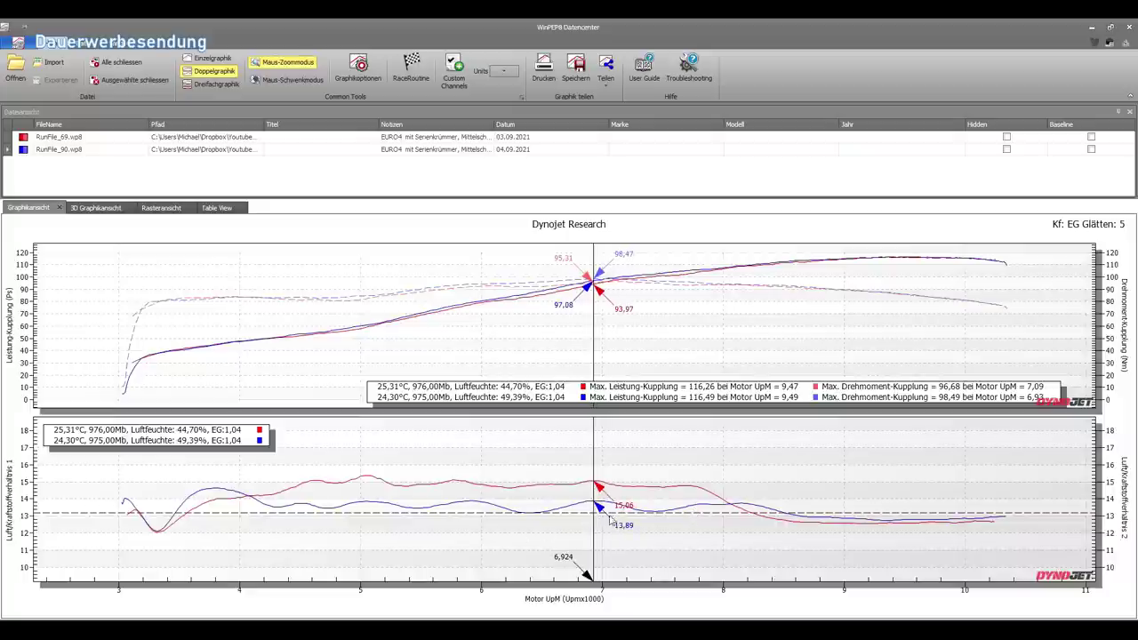
click(476, 508)
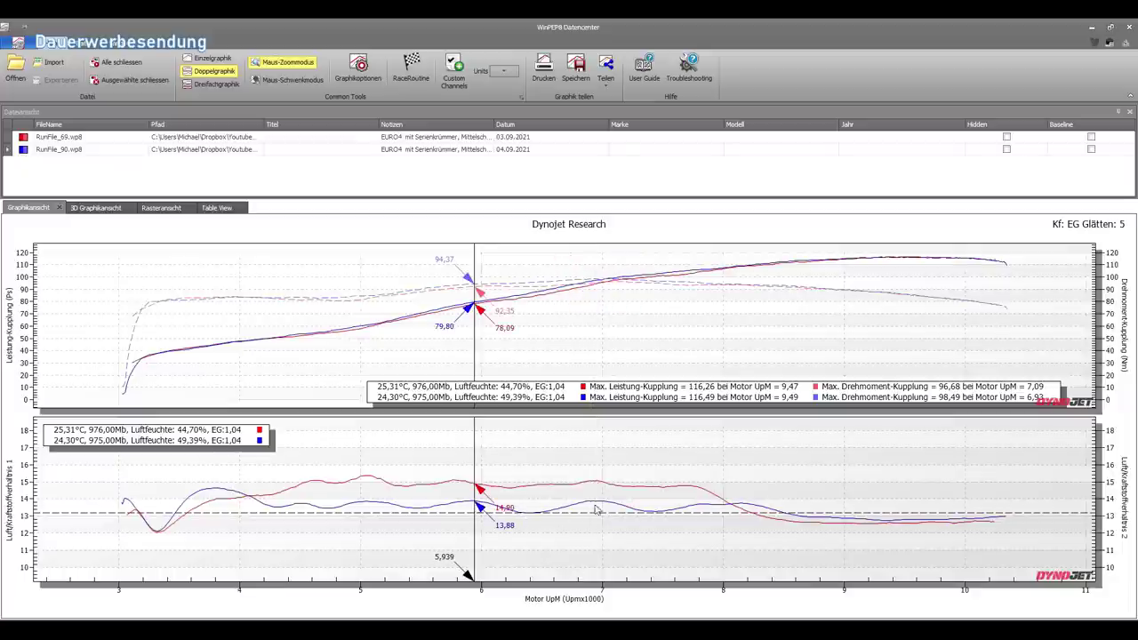